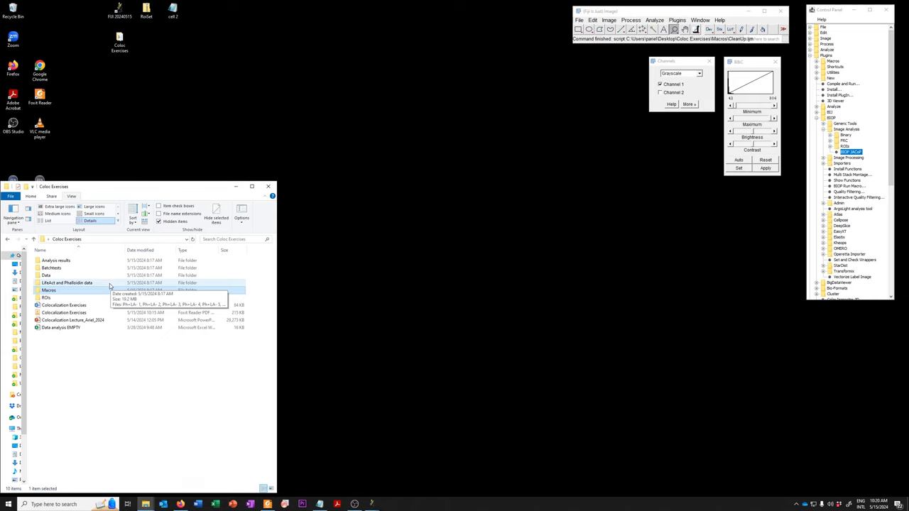
- Open the 'LifeAct and Phalloidin data' folder in Coloc Exercises to list its 18 TIF images
double_click(110, 284)
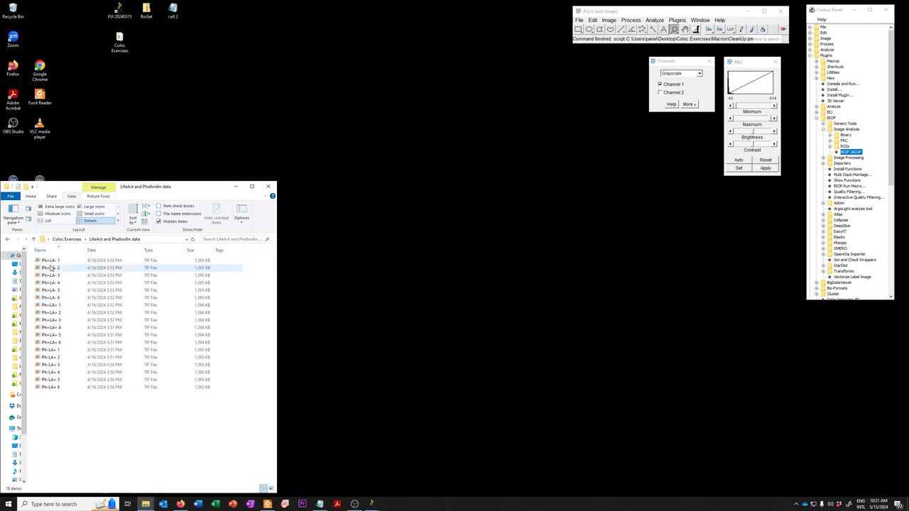
- Open Ph+LA- 1.tif in Fiji and display its channel 2
drag(47, 263, 644, 39)
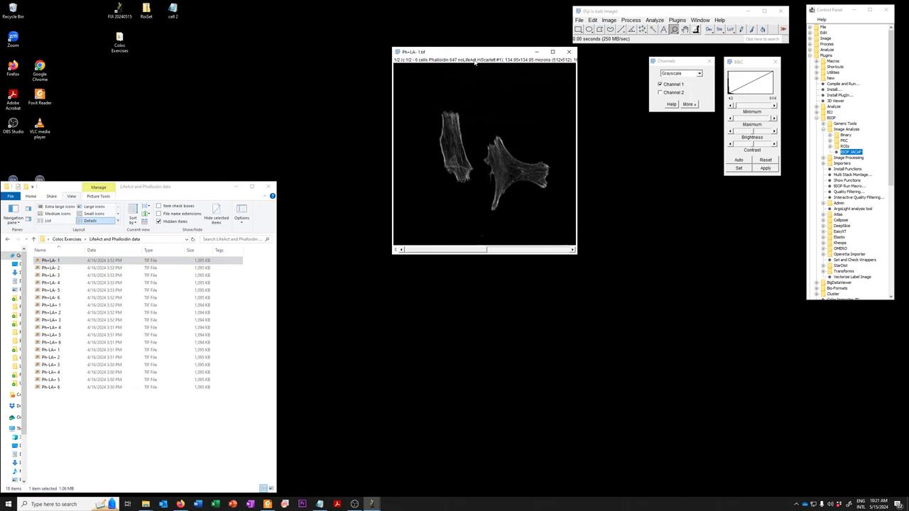
click(524, 251)
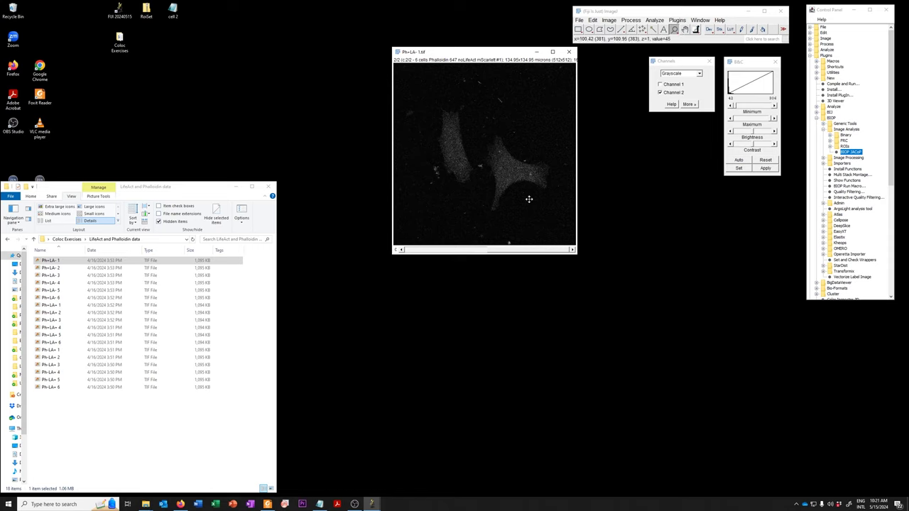
- Load Find_FalsePositive_threshold.ijm from the Macros folder into Fiji's script editor
click(66, 239)
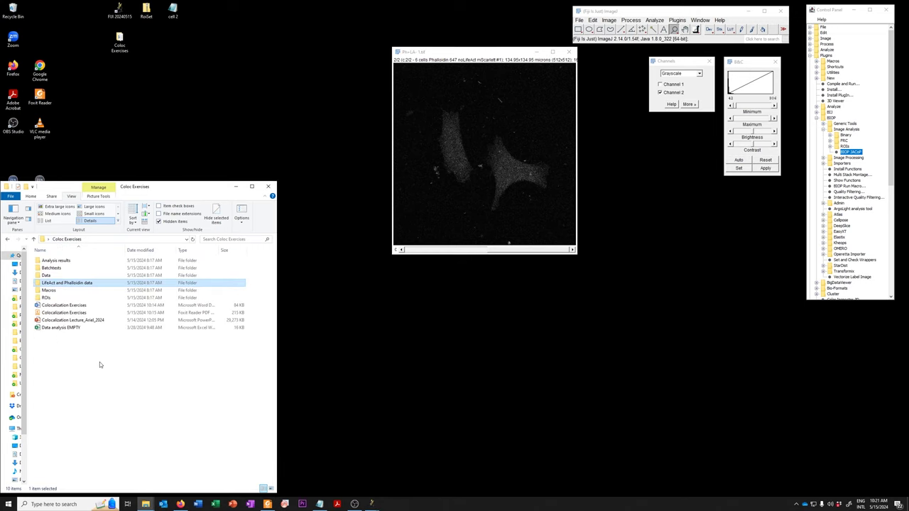
click(48, 291)
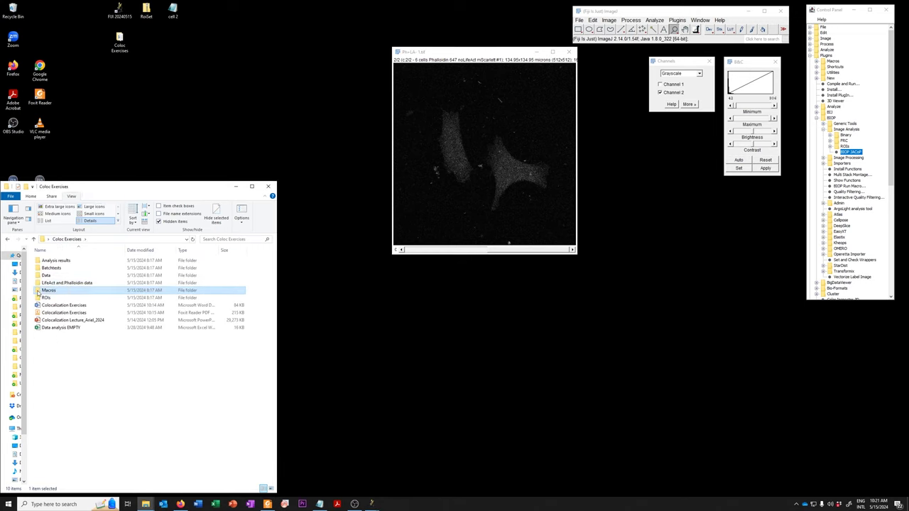
double_click(39, 291)
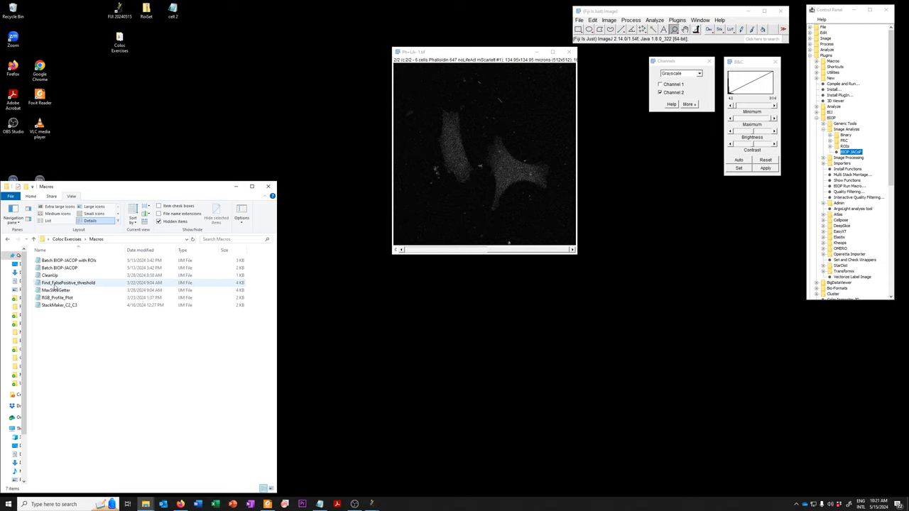
drag(55, 285, 683, 40)
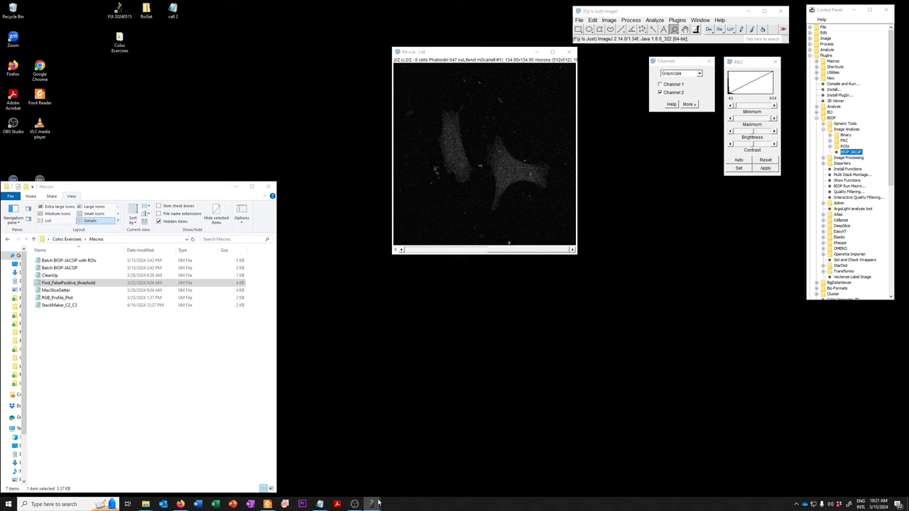
mouse_move(373, 503)
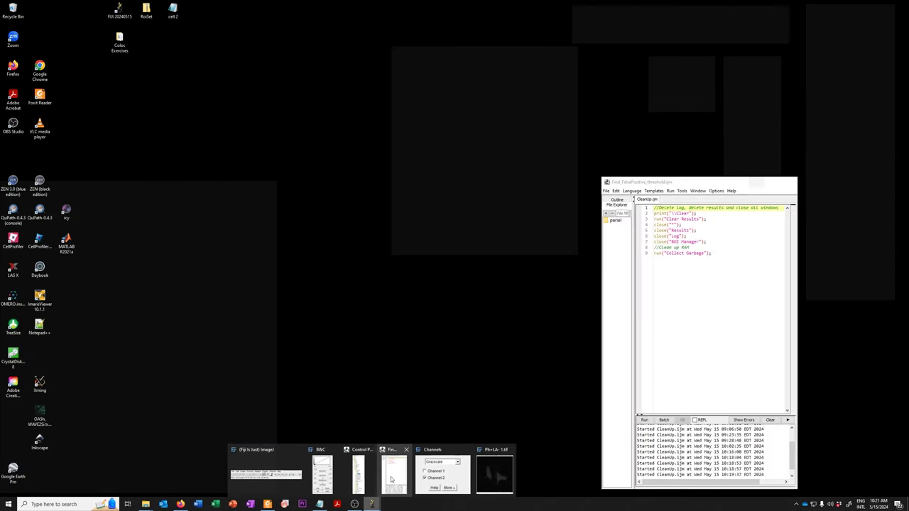
click(391, 480)
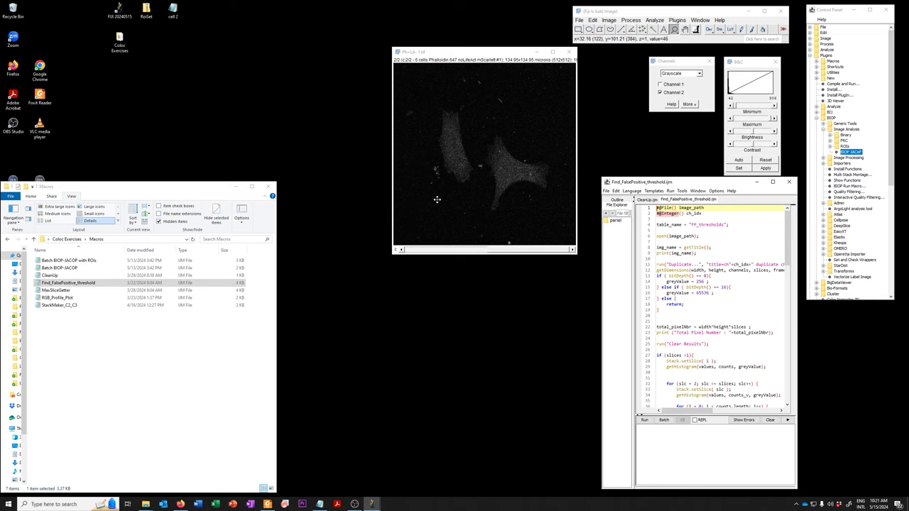
- Run the macro with image_path set to Ph+LA- 1.tif in LifeAct and Phalloidin data and ch_idx 2
click(645, 420)
click(495, 245)
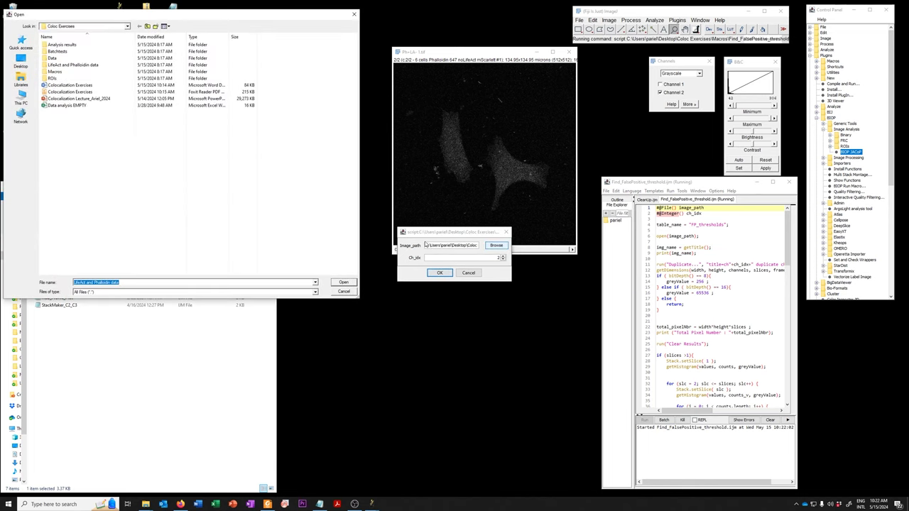
double_click(104, 66)
click(58, 62)
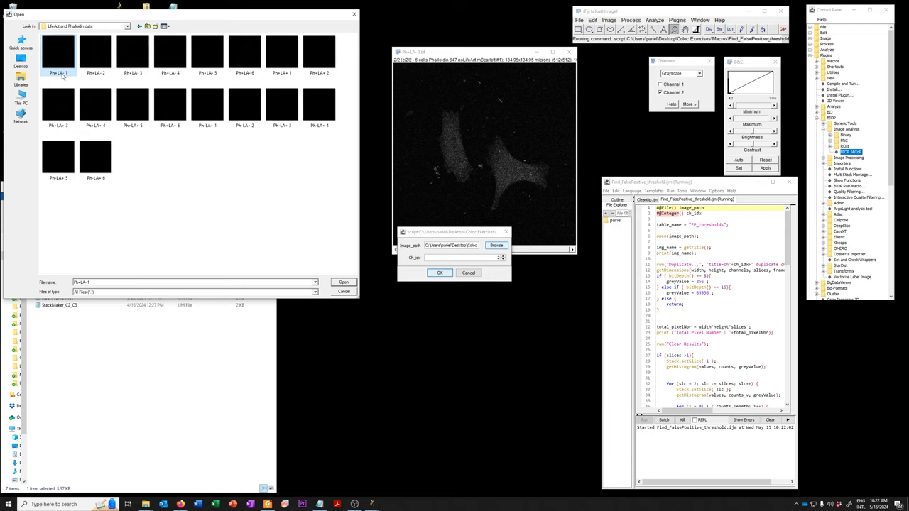
click(346, 283)
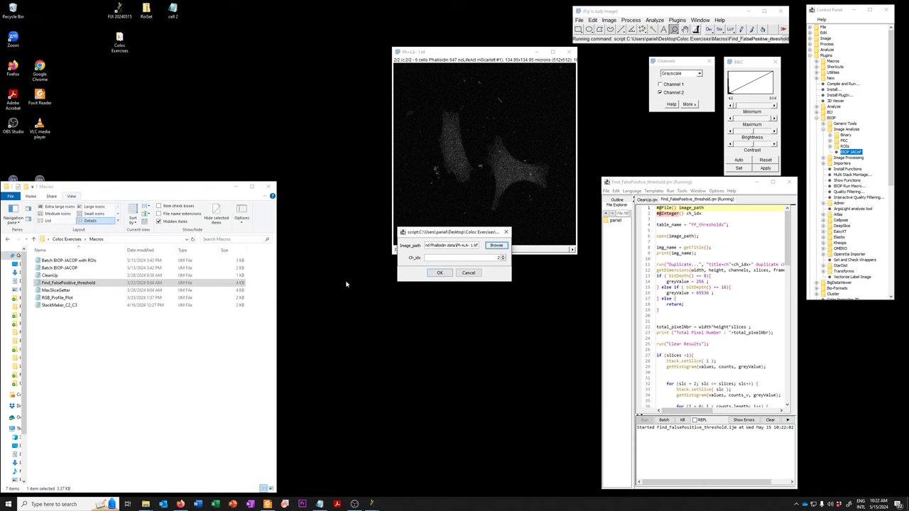
drag(463, 233, 493, 258)
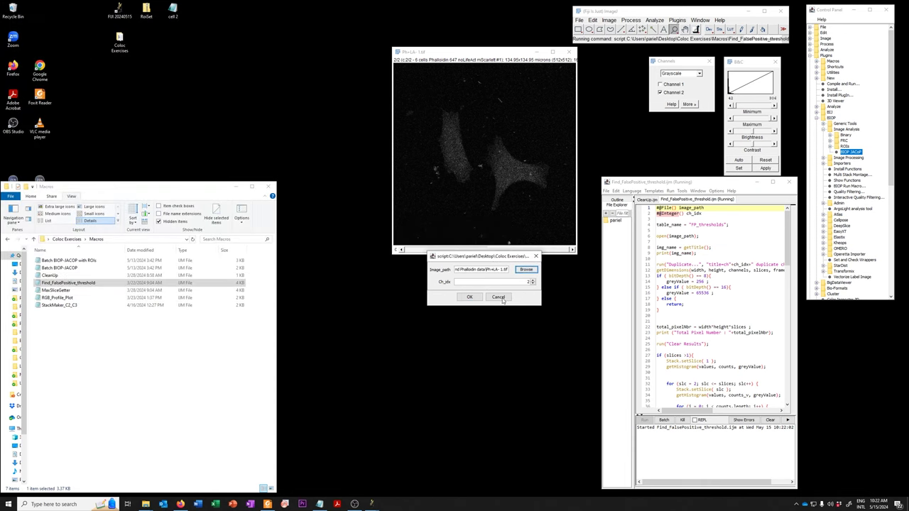
- Run the analysis, widen FP_thresholds, and select its four rows (thresholds 150, 204, 281, 307)
click(469, 297)
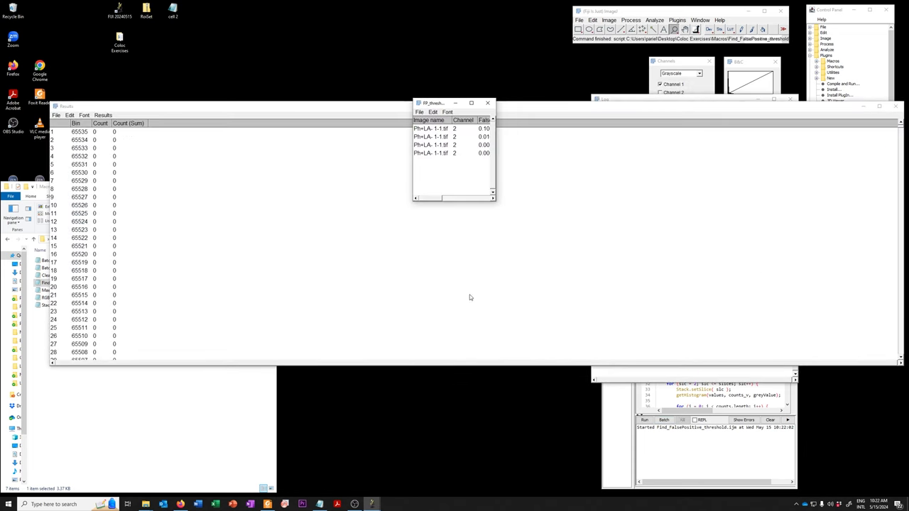
drag(495, 150, 668, 150)
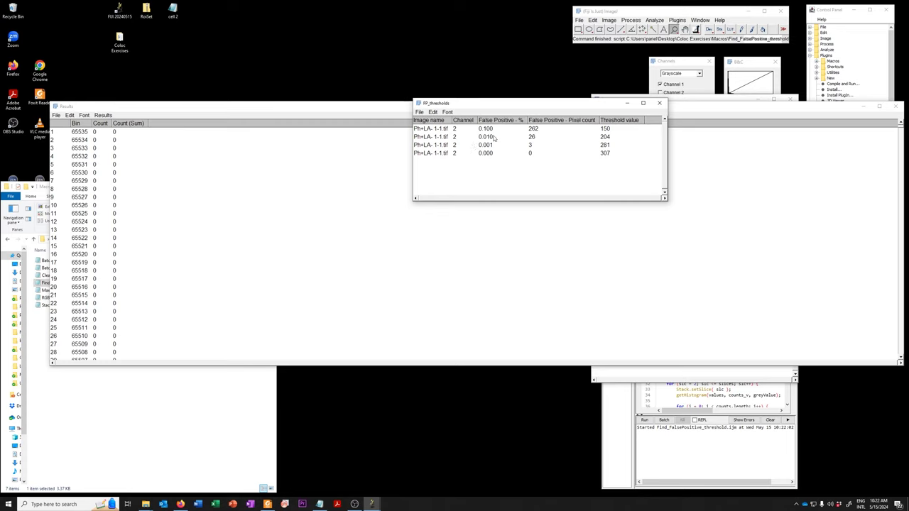
click(507, 132)
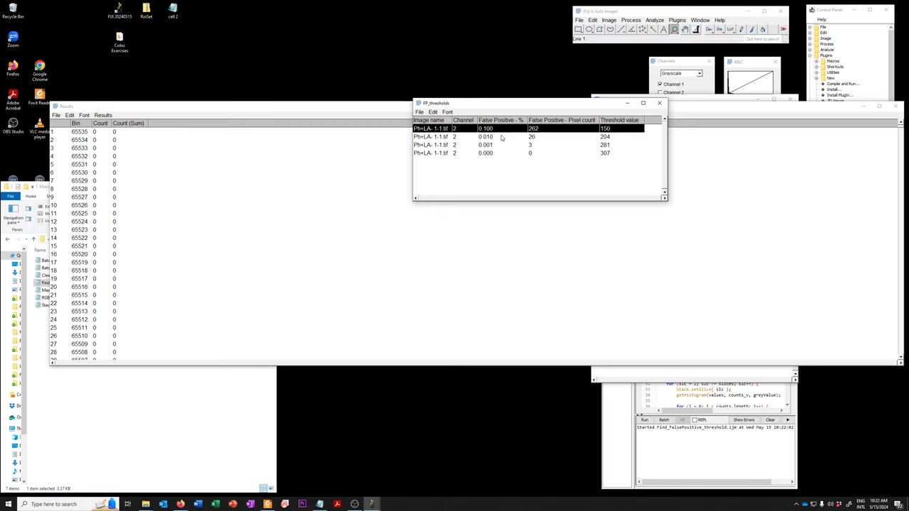
click(504, 138)
click(503, 145)
click(504, 152)
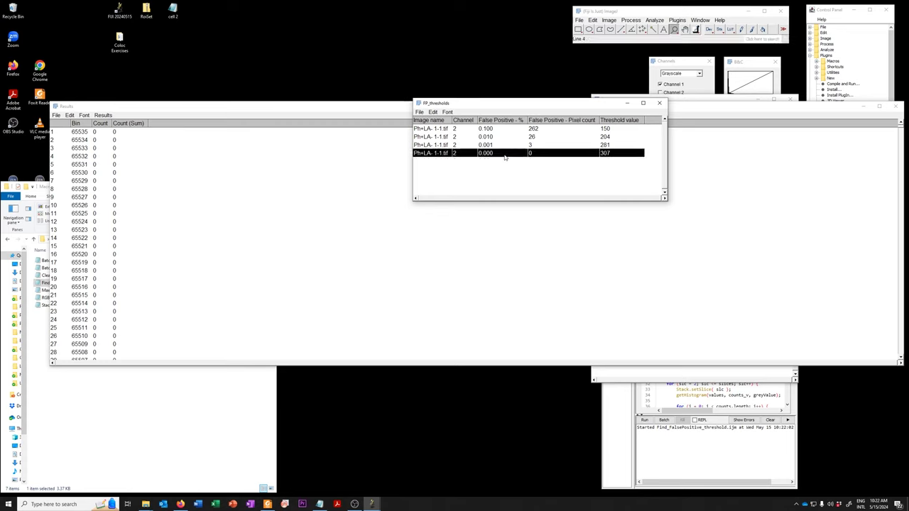
click(623, 131)
drag(623, 131, 613, 156)
key(ctrl+c)
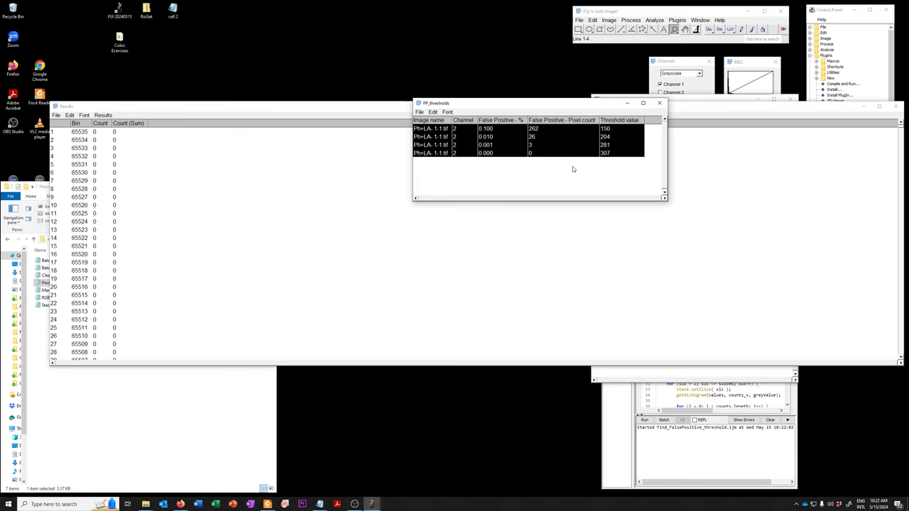
- Paste the four Ph+LA- 1 threshold rows into the untitled Notepad note and minimize it
click(320, 504)
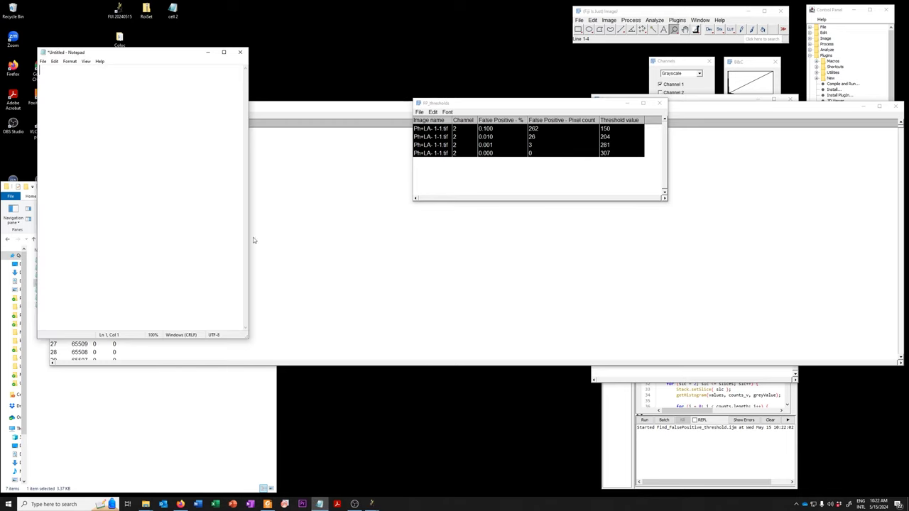
key(ctrl+v)
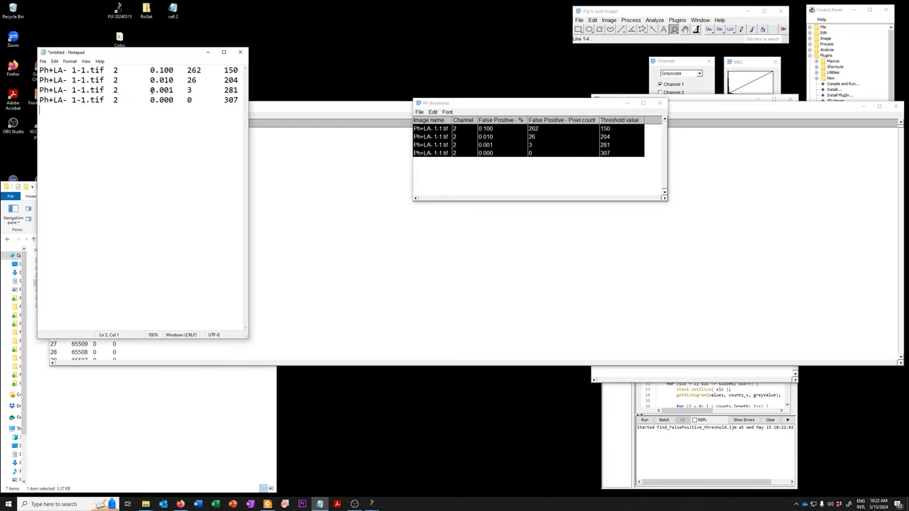
click(208, 51)
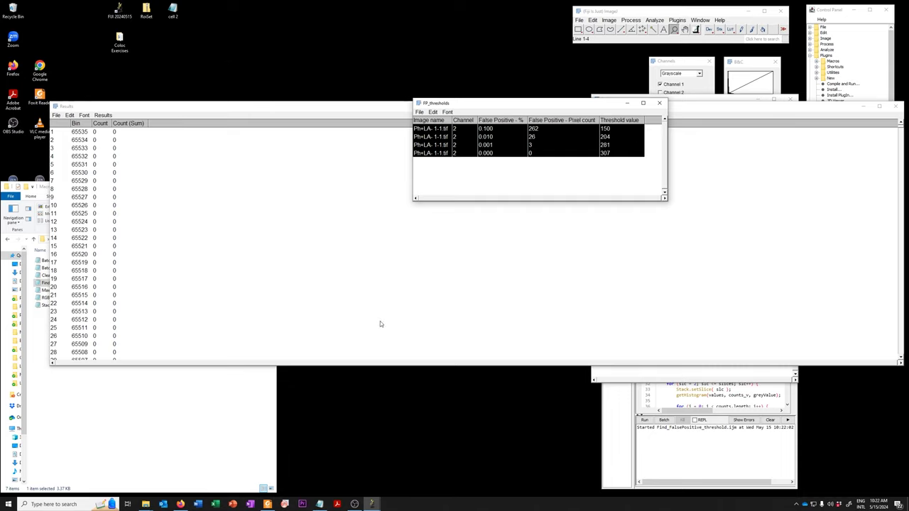
- Close the FP_thresholds table and run CleanUp.ijm to clear previous results
click(661, 104)
click(623, 419)
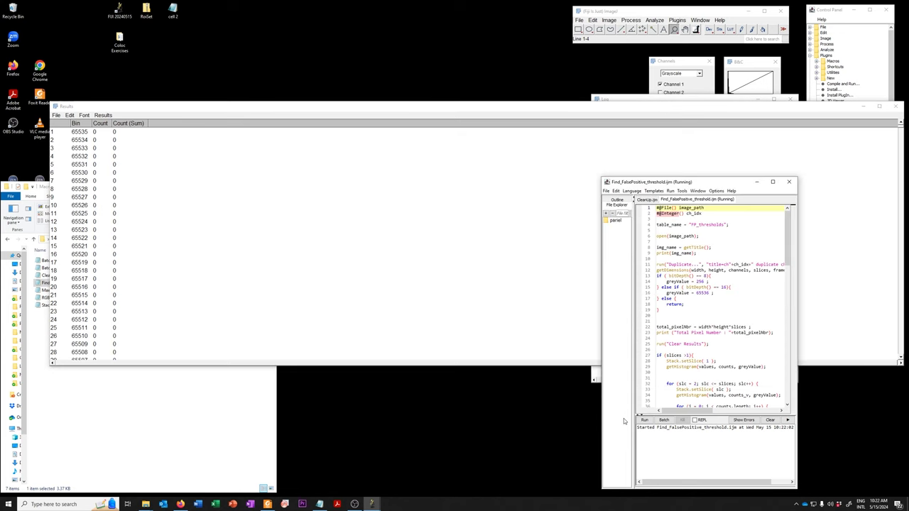
click(655, 199)
click(643, 420)
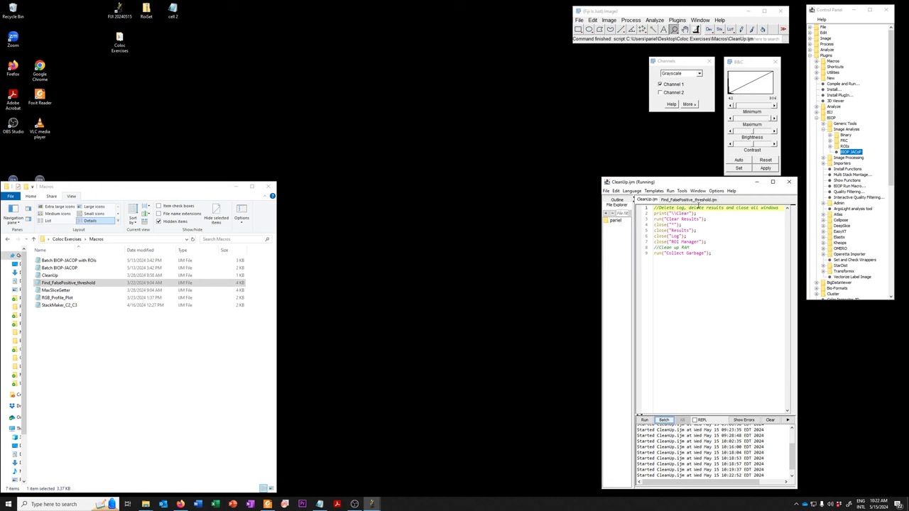
- Rerun Find_FalsePositive_threshold on Ph+LA- 2.tif from LifeAct and Phalloidin data
click(692, 200)
click(643, 419)
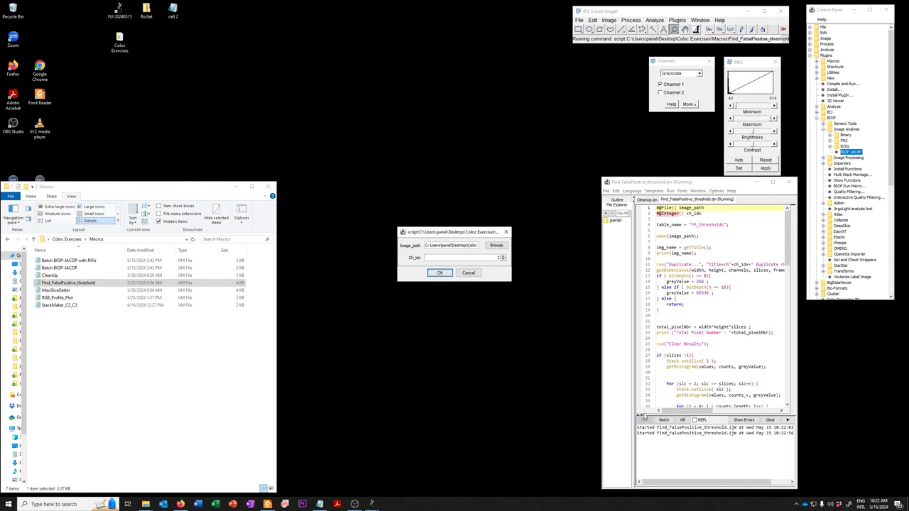
click(495, 246)
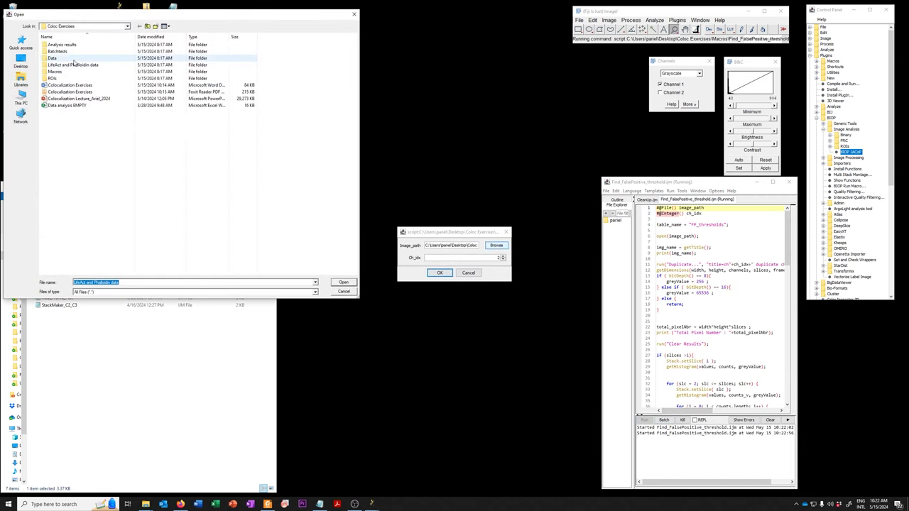
double_click(69, 64)
click(96, 57)
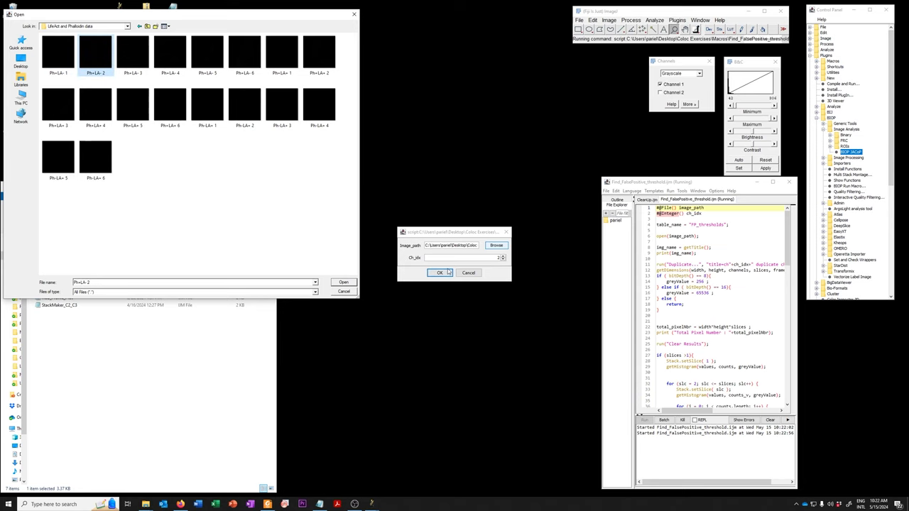
key(Return)
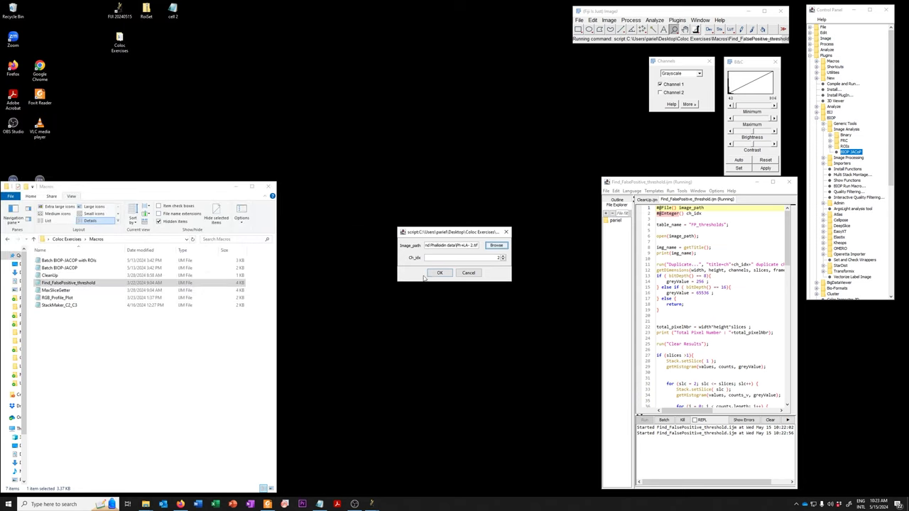
click(440, 273)
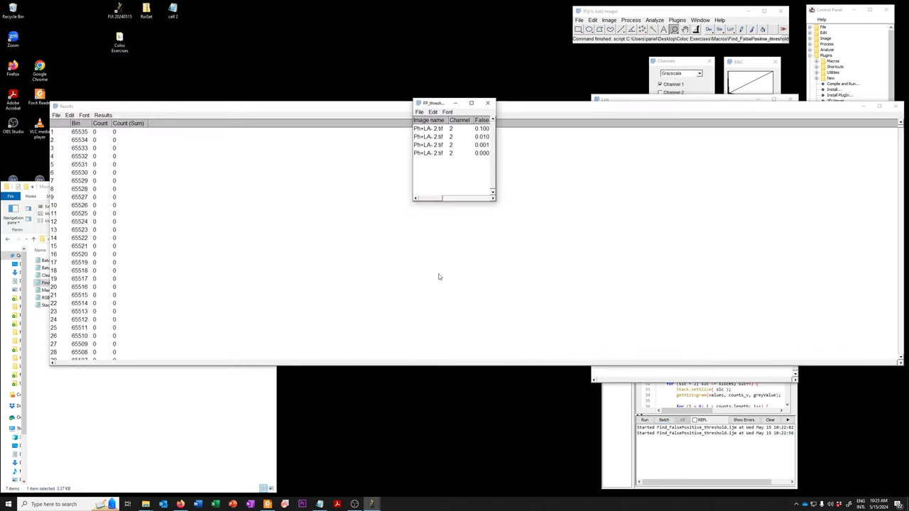
- Append the Ph+LA- 2 threshold rows (208, 253, 282, 357) to Notepad and close FP_thresholds
drag(495, 156, 764, 156)
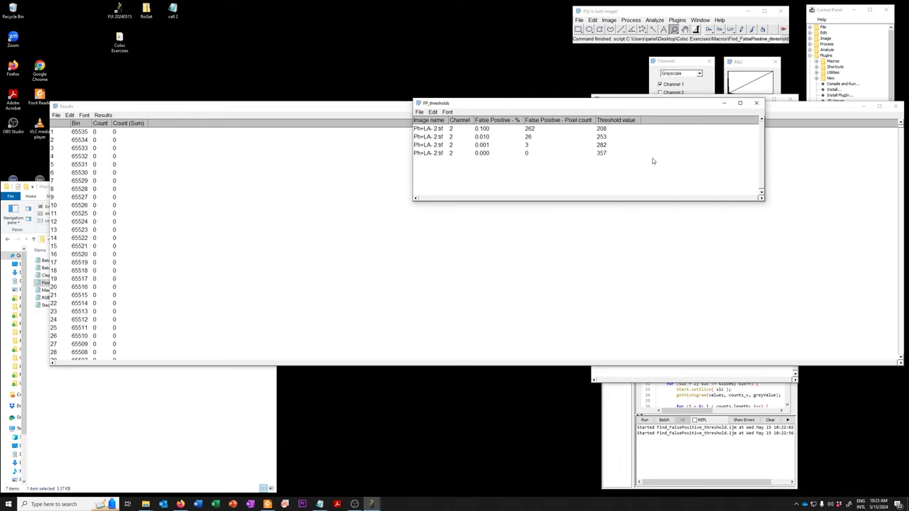
key(ctrl+a)
key(ctrl+c)
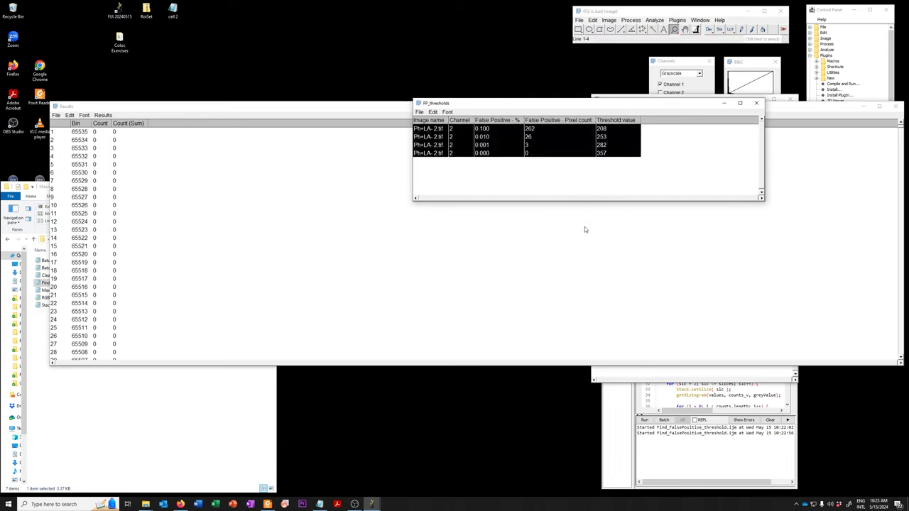
click(320, 504)
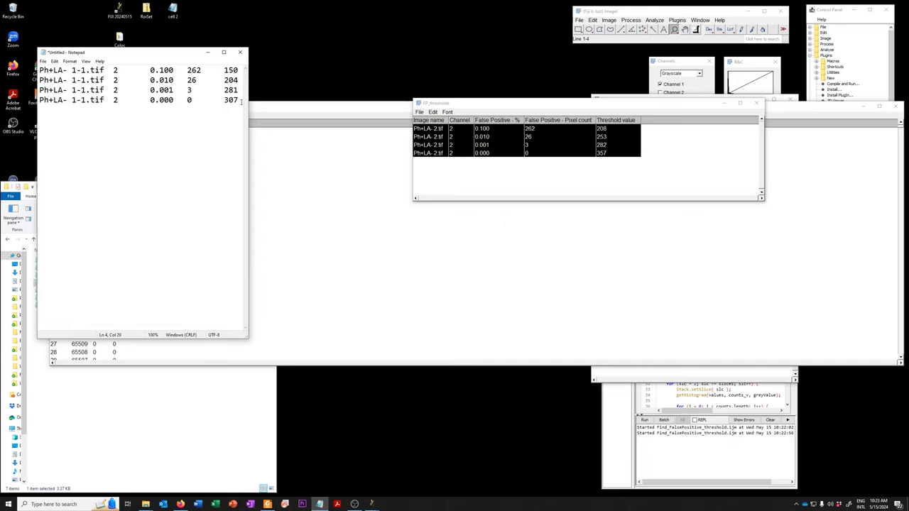
key(Return)
key(ctrl+v)
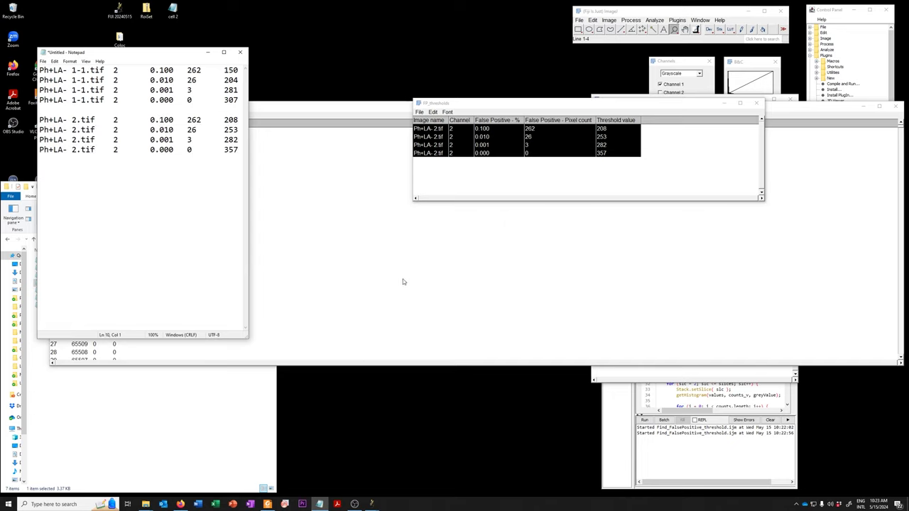
click(754, 105)
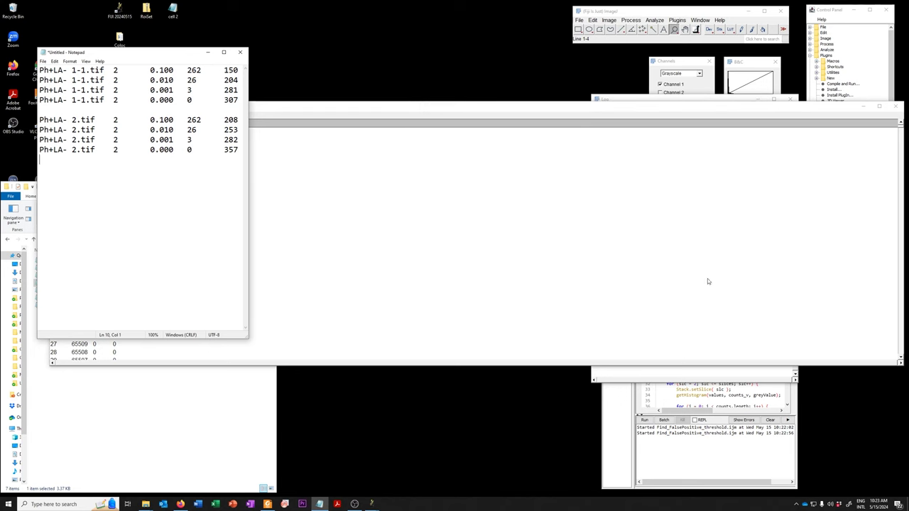
- Run CleanUp.ijm to clear the earlier results and windows
click(630, 424)
click(647, 200)
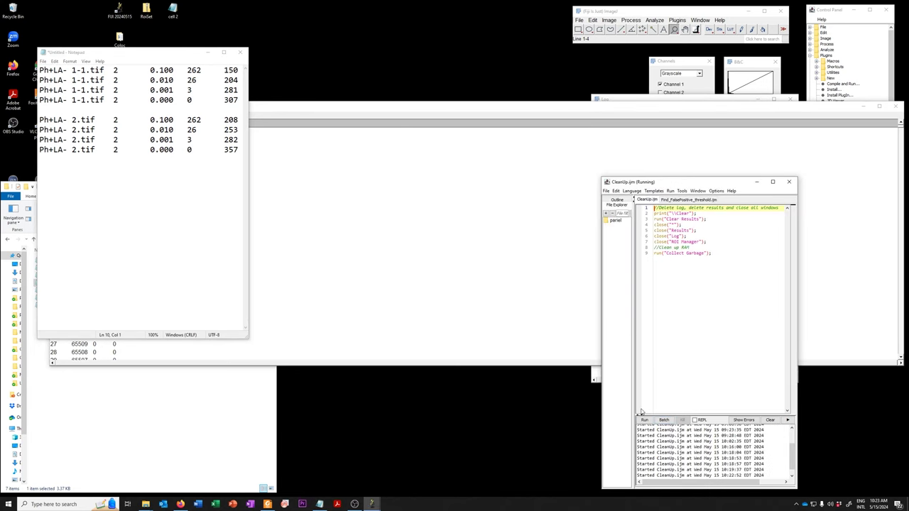
click(643, 420)
click(258, 387)
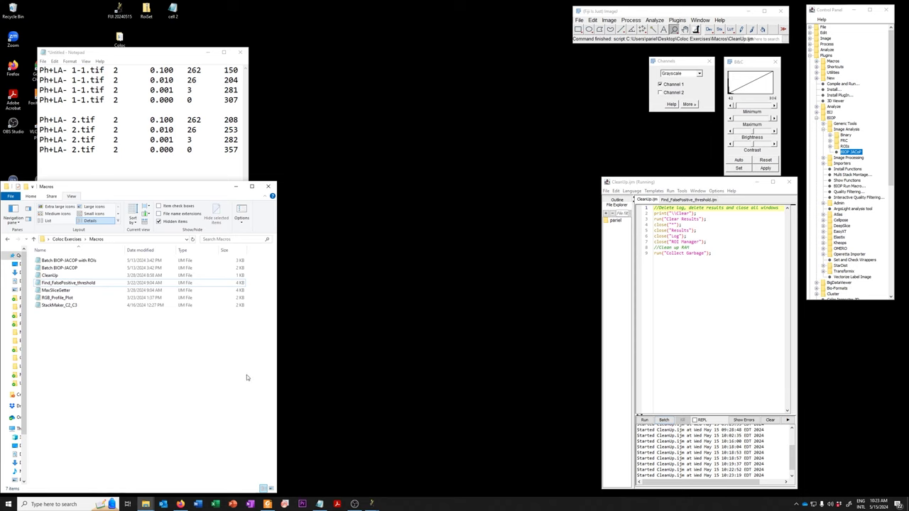
click(685, 200)
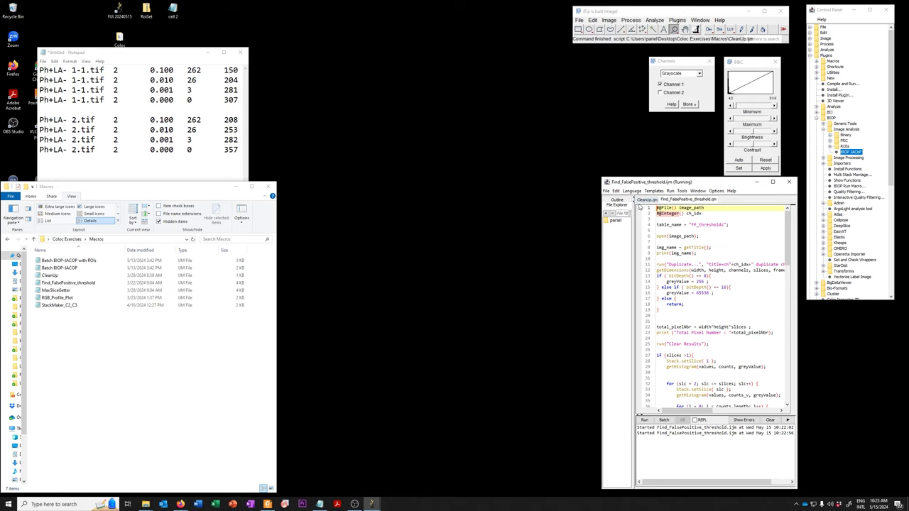
click(644, 202)
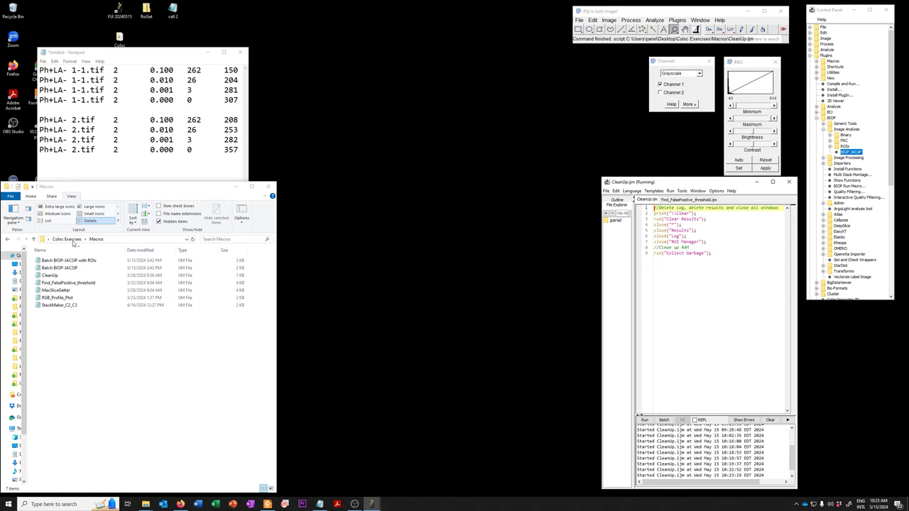
click(34, 239)
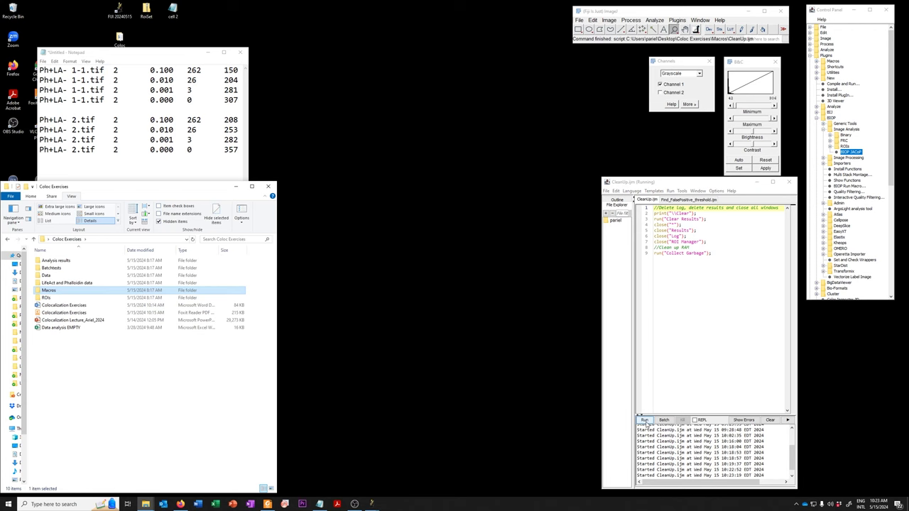
- Run Find_FalsePositive_threshold on Ph+LA- 3.tif, producing thresholds 227, 319, 386 and 510
click(673, 203)
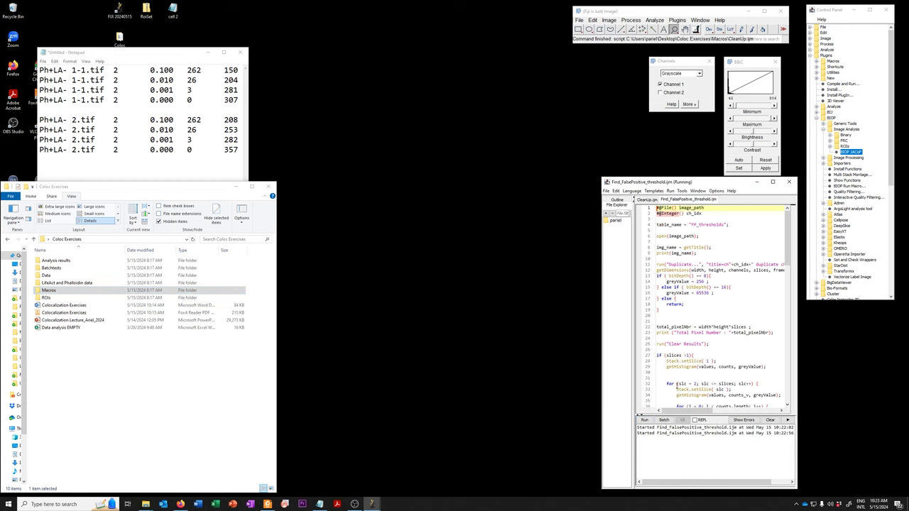
click(644, 419)
click(496, 245)
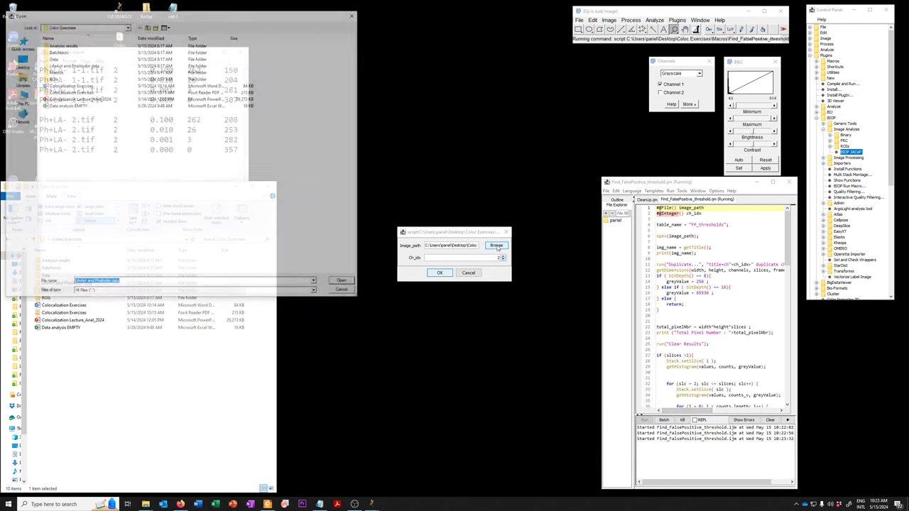
double_click(73, 65)
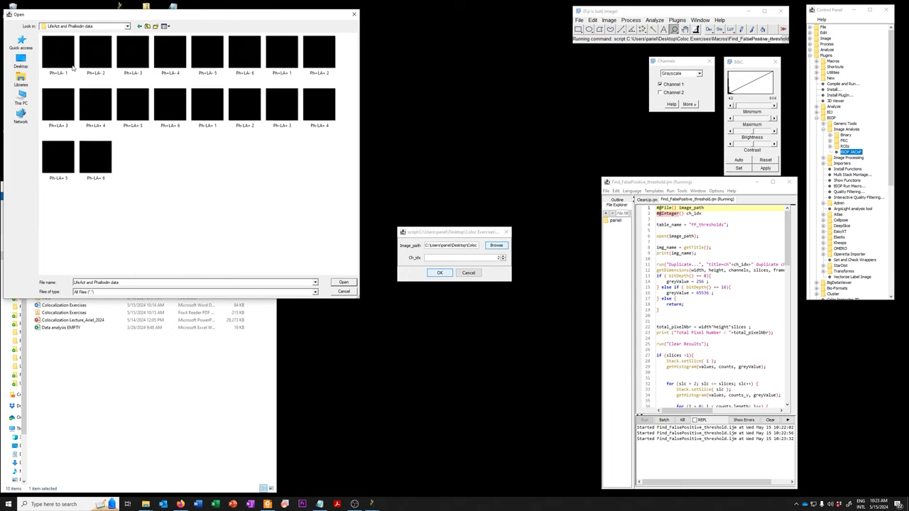
click(133, 53)
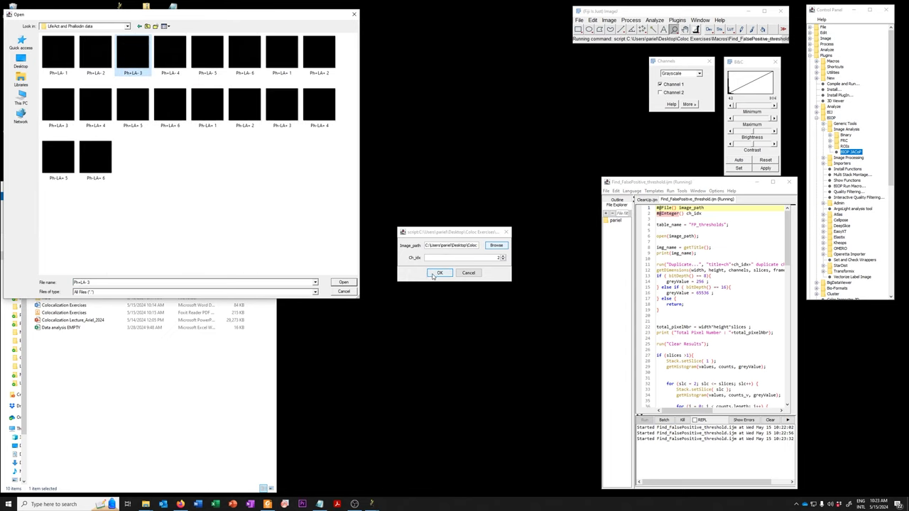
key(Return)
click(435, 273)
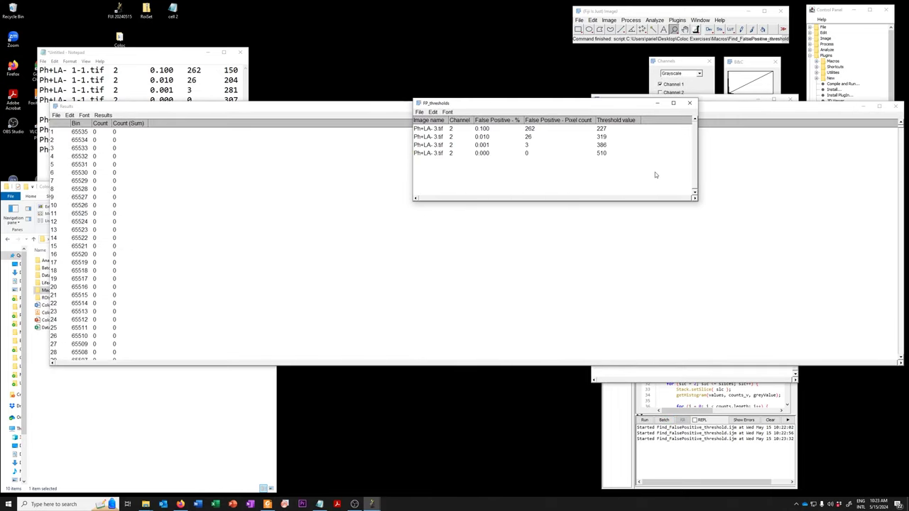
- Copy the Ph+LA- 3 threshold rows into Notepad as a third block and widen the window
key(ctrl+a)
key(ctrl+c)
click(127, 56)
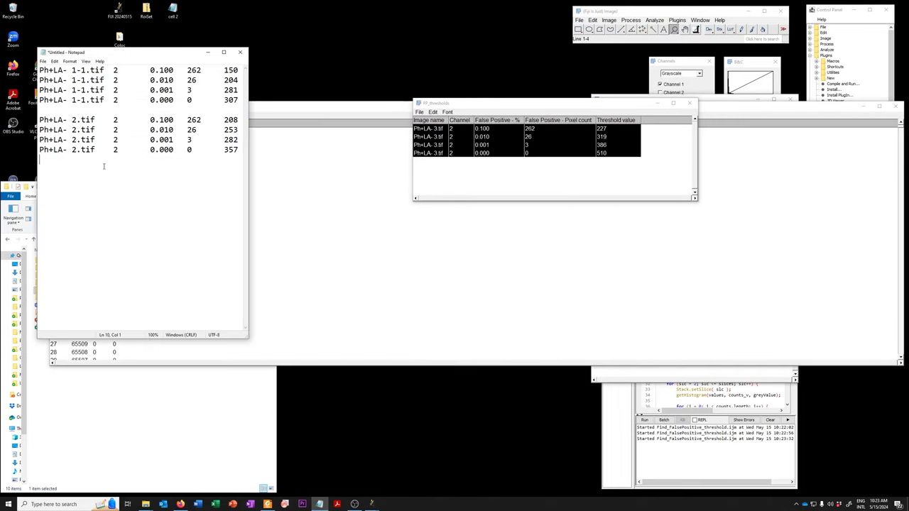
key(Return)
key(ctrl+v)
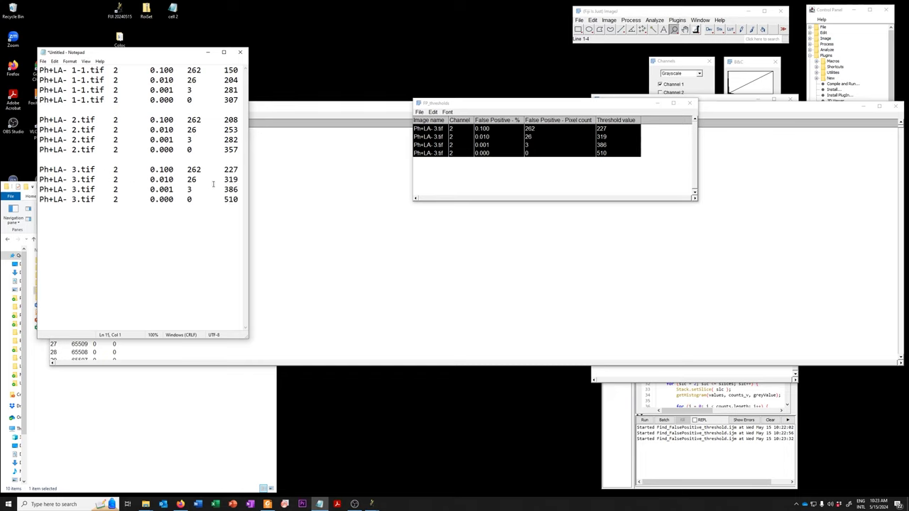
drag(247, 146, 341, 146)
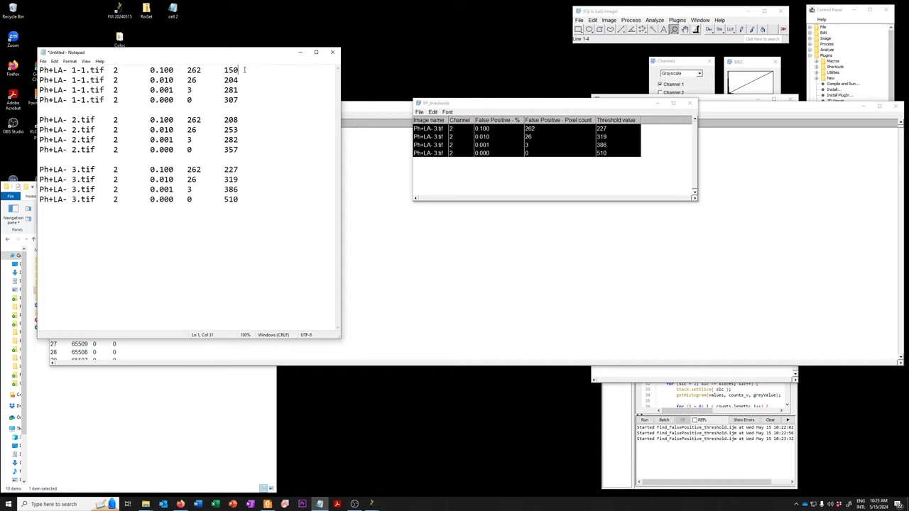
- Highlight thresholds 150, 208, 227 and 204, 253, 319 across the three blocks to compare
drag(239, 70, 224, 70)
drag(239, 120, 228, 120)
drag(239, 170, 224, 170)
drag(241, 80, 224, 80)
drag(242, 131, 224, 130)
drag(240, 180, 224, 180)
- Close the FP_thresholds and Results tables and open the LifeAct and Phalloidin data folder
click(880, 114)
click(896, 106)
click(21, 277)
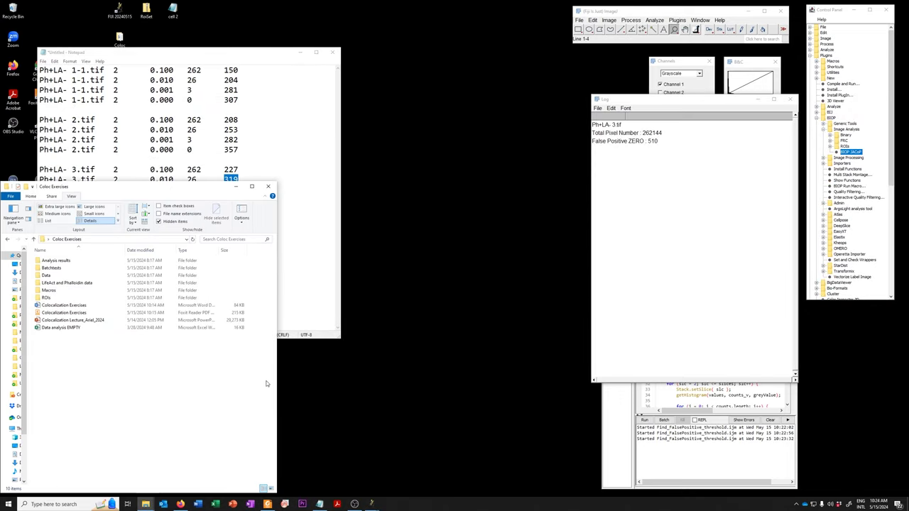
double_click(64, 282)
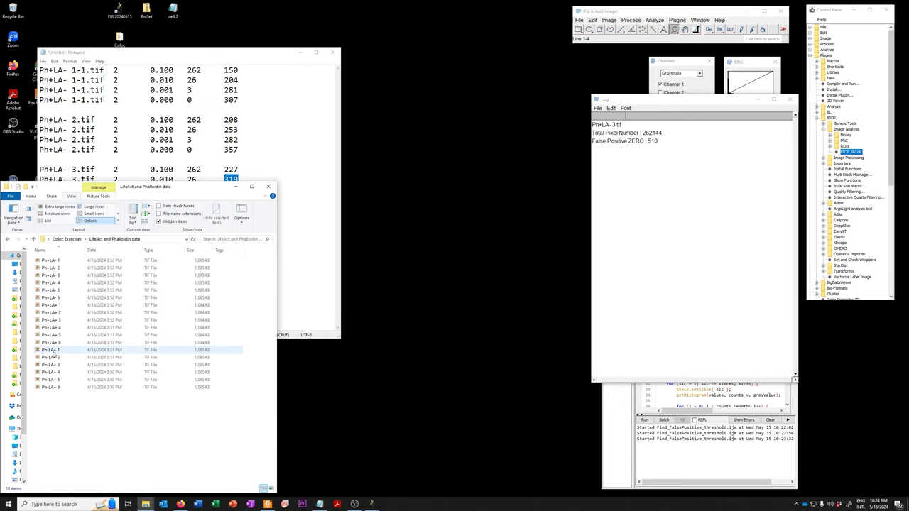
- Open Ph+LA+ 1 by dropping it onto the Fiji bar and display channel 2
drag(54, 353, 54, 350)
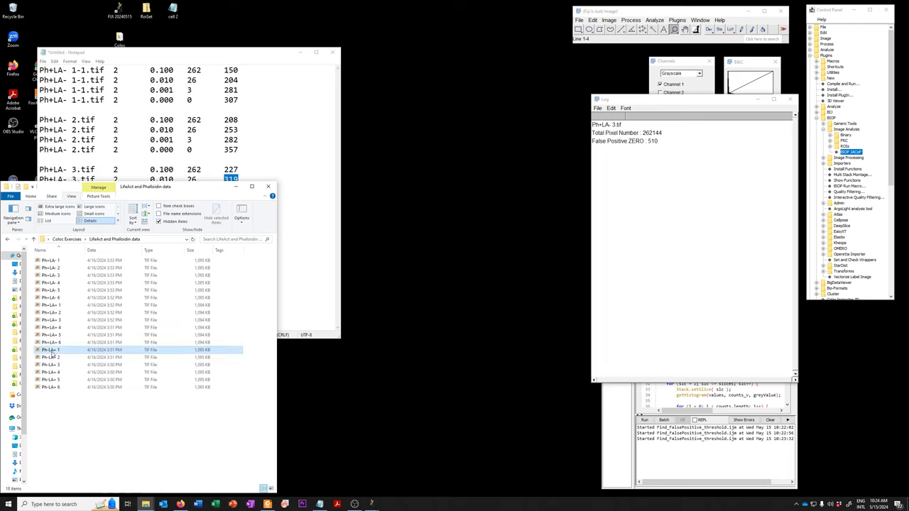
drag(611, 82, 610, 31)
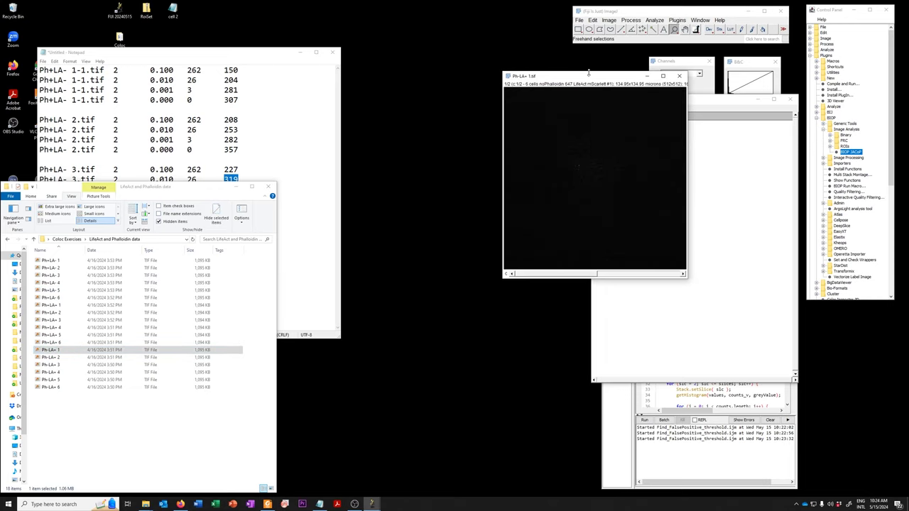
drag(587, 77, 480, 75)
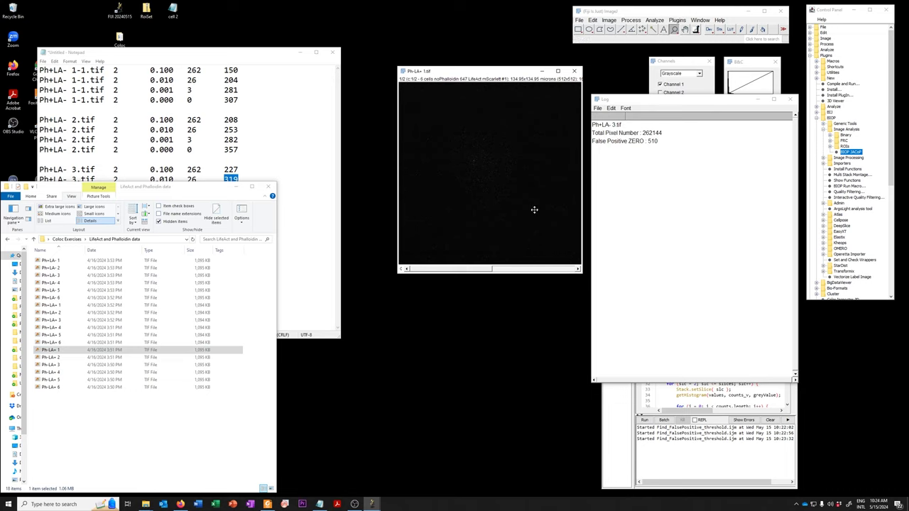
click(538, 271)
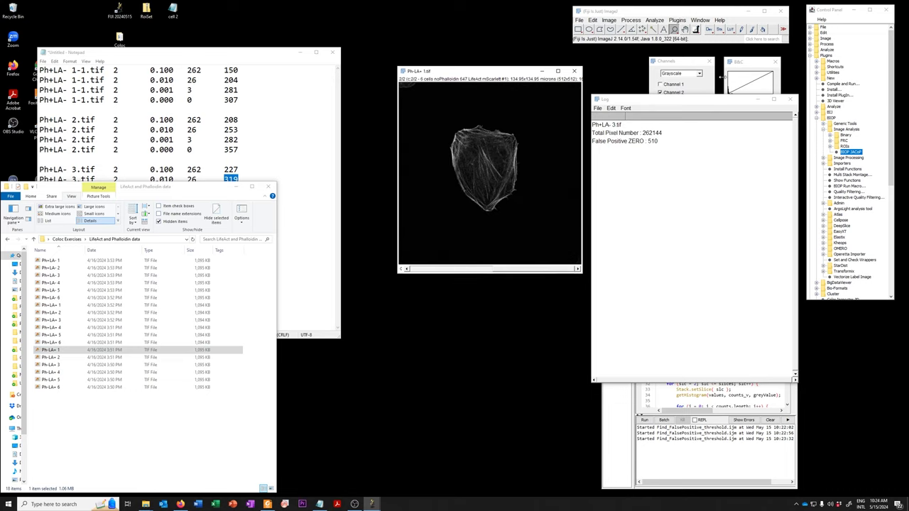
drag(484, 73, 413, 62)
click(609, 20)
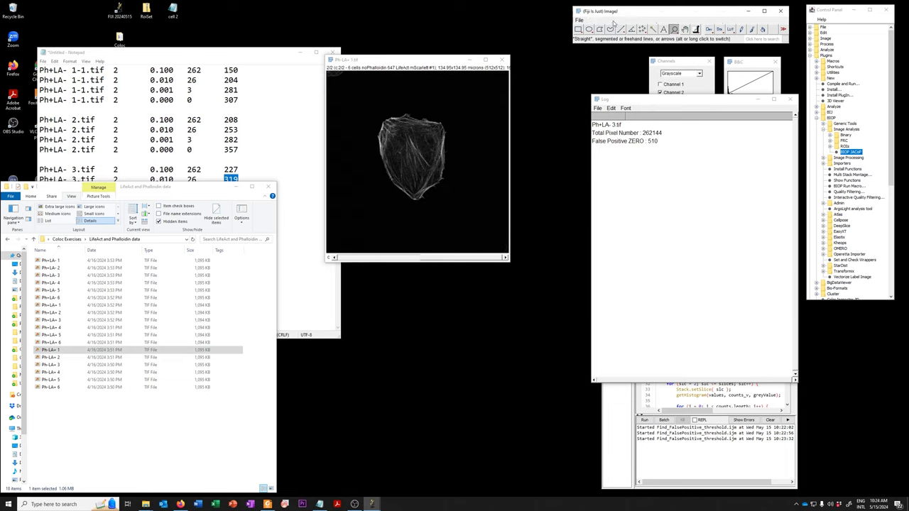
- Threshold channel 2 of Ph+LA+ 1 from 250 to 65535 using Image > Adjust > Threshold
mouse_move(615, 41)
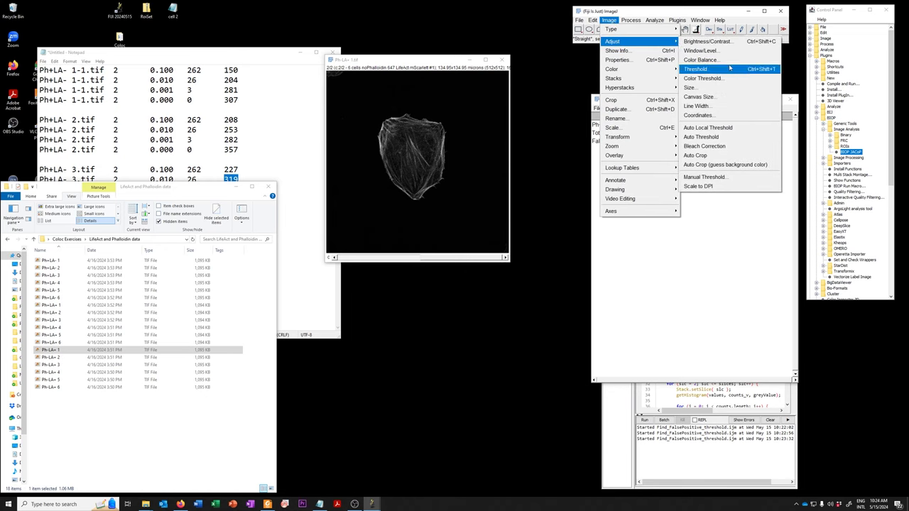
click(730, 68)
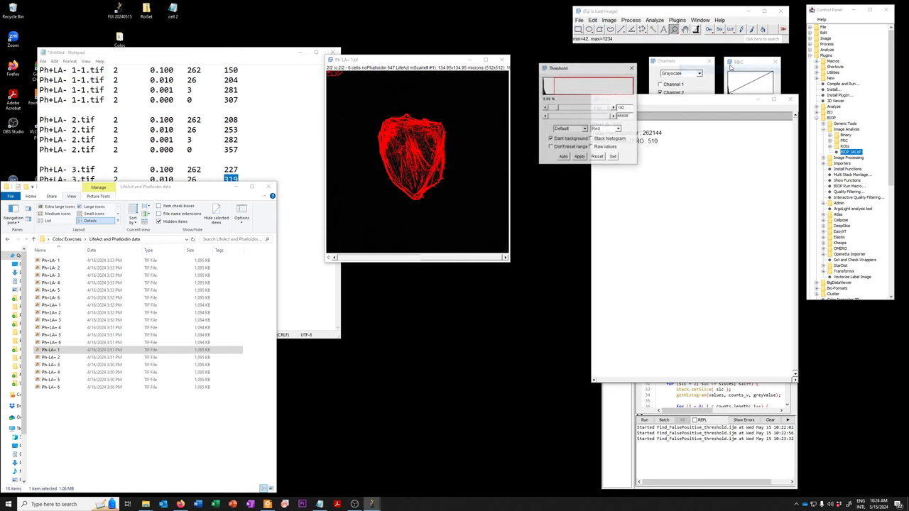
click(613, 157)
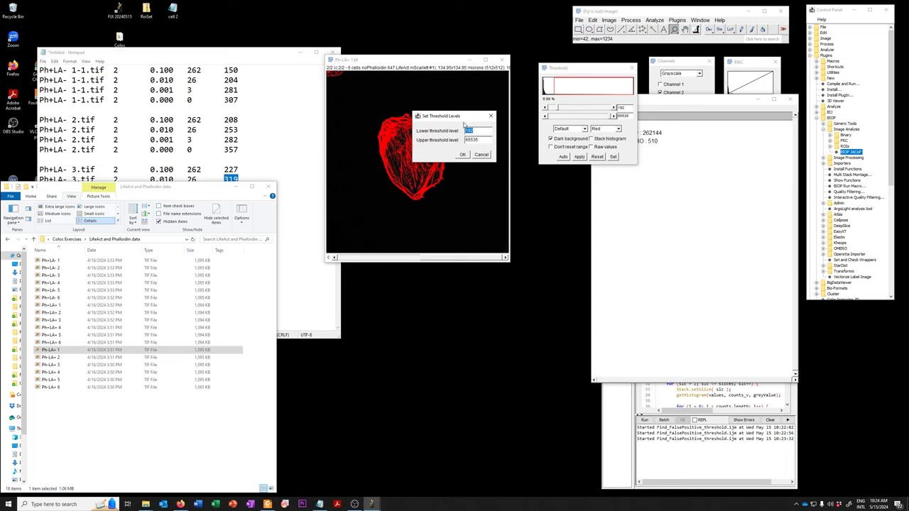
text(250)
click(462, 155)
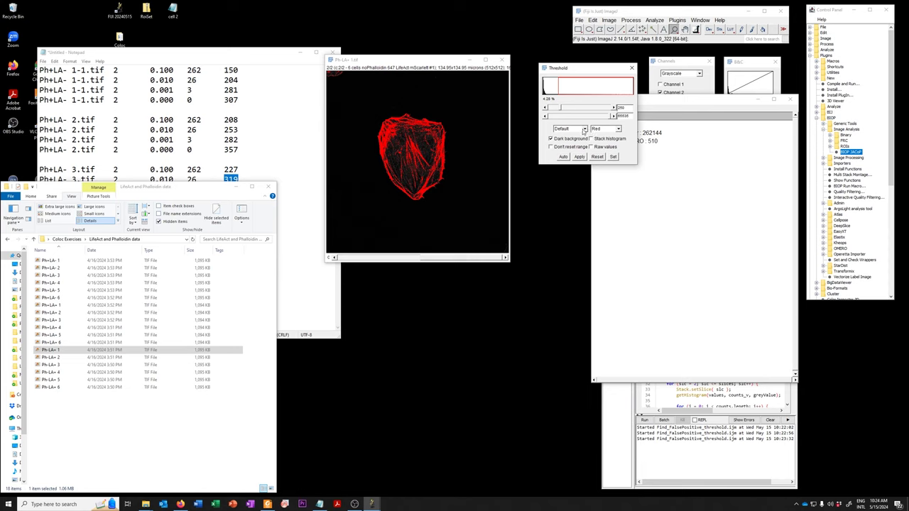
- Auto-threshold Ph+LA+ 1 with Otsu, try Moments, then settle back on Otsu
click(563, 157)
click(584, 129)
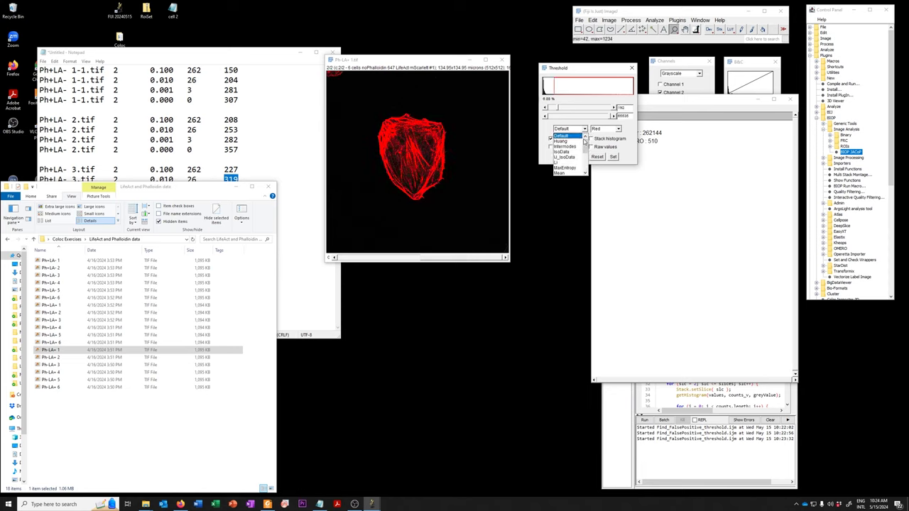
scroll(573, 160, down, 2)
click(572, 163)
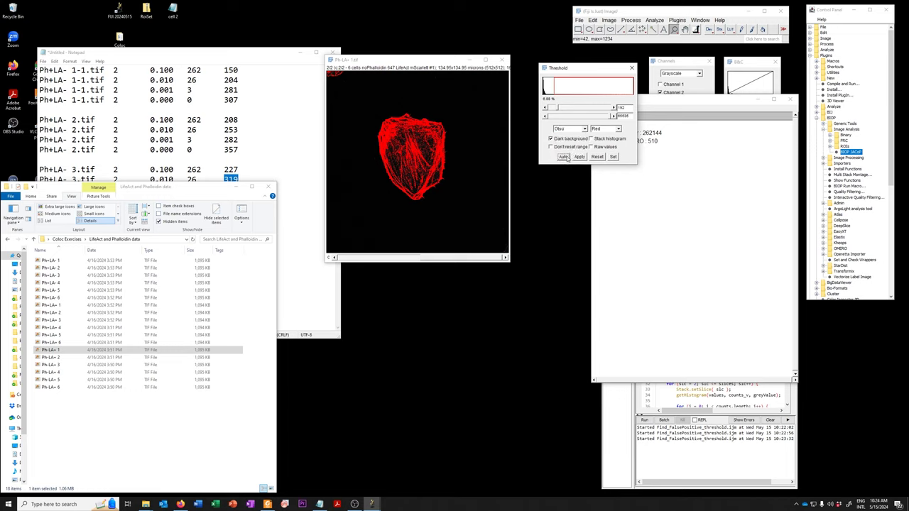
click(575, 129)
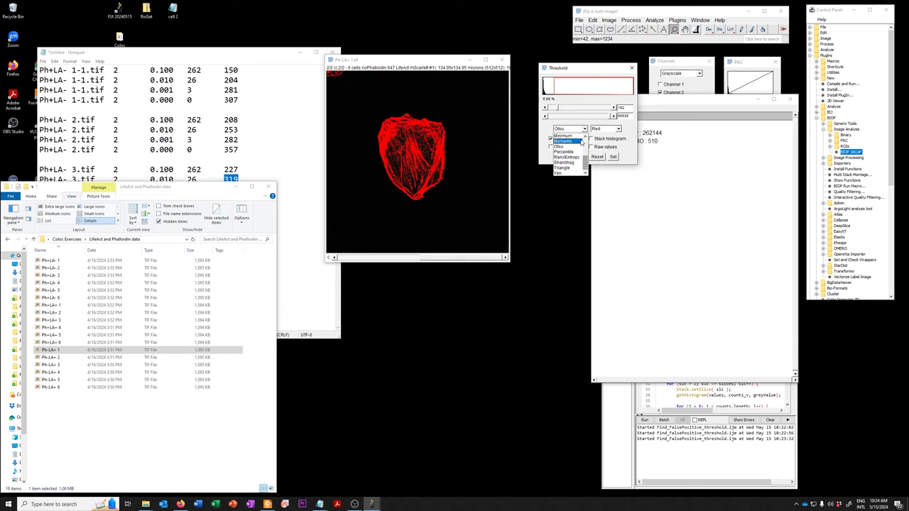
click(565, 140)
click(575, 129)
click(571, 147)
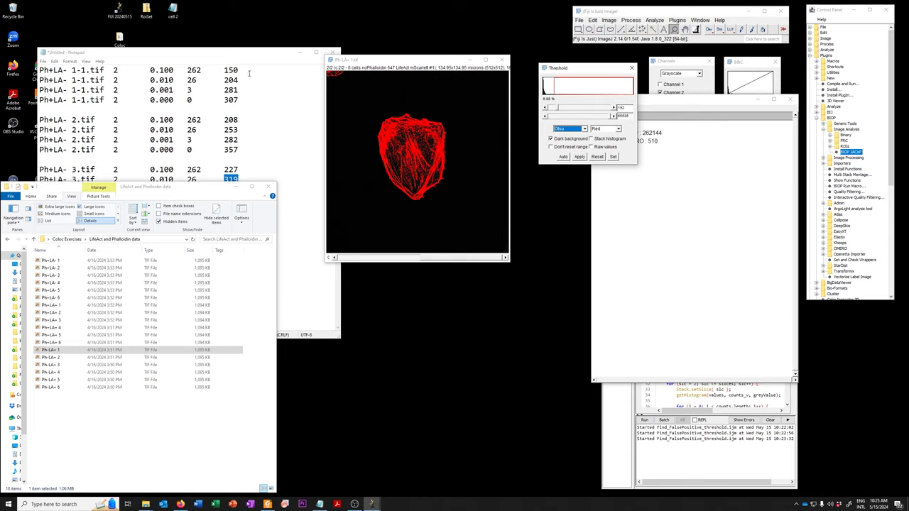
- Bring Notepad forward and place the cursor after 3.tif's final 510 value
click(228, 58)
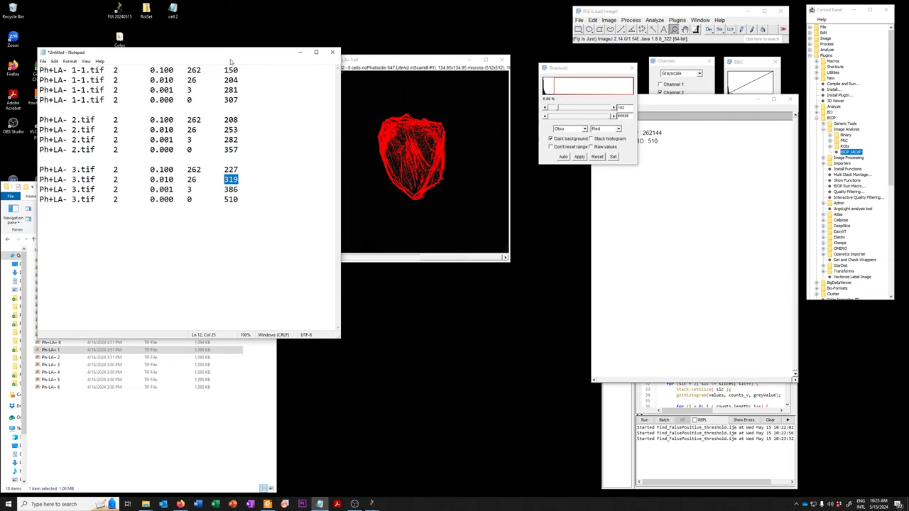
click(248, 200)
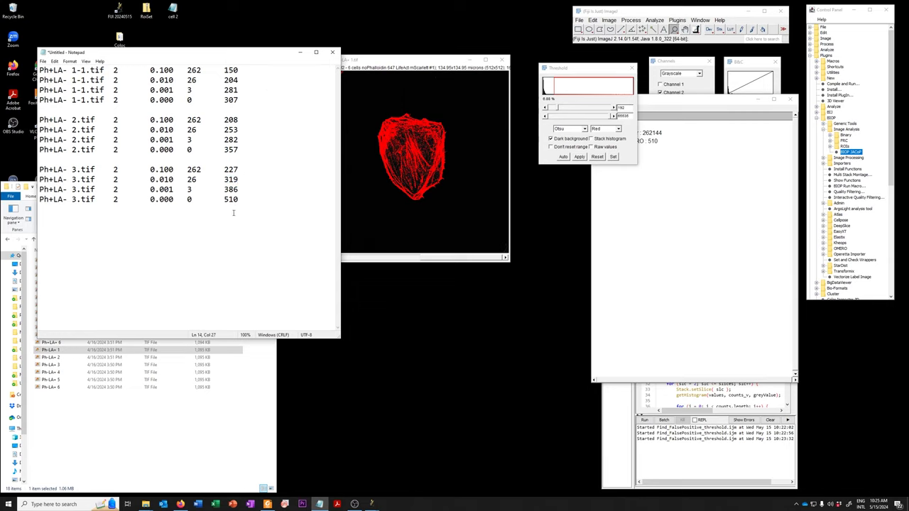